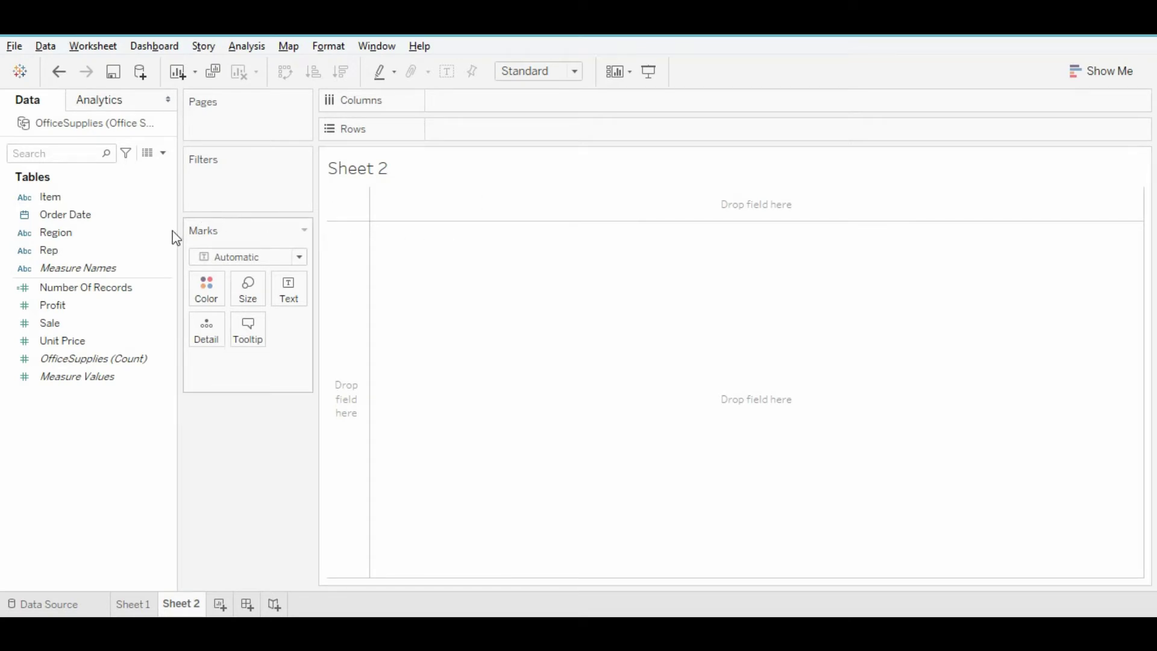
# List the Region values as rows in the sheet and start creating a group from the Region field
pyautogui.click(95, 236)
pyautogui.moveTo(96, 242); pyautogui.dragTo(353, 259)
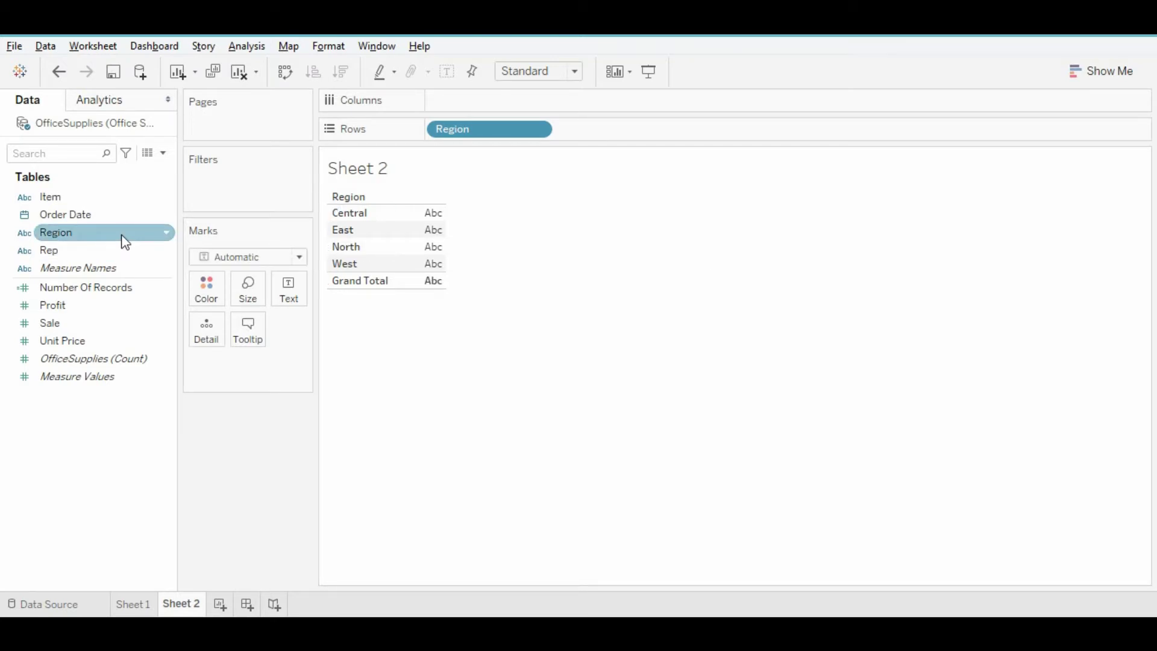
pyautogui.click(165, 234)
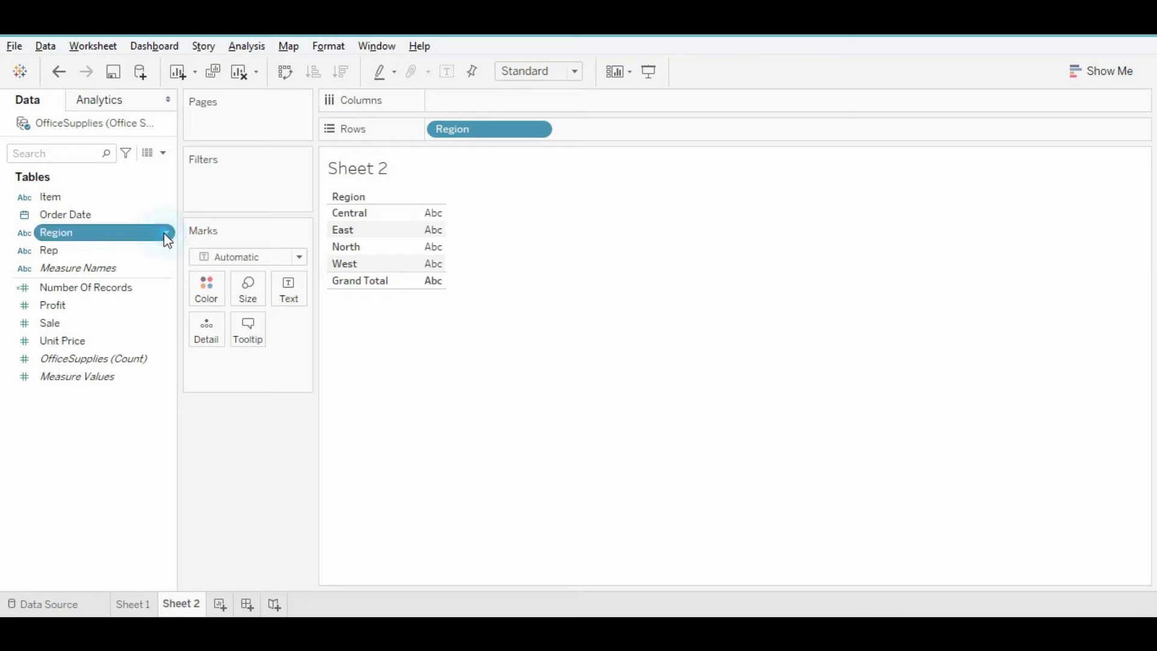
pyautogui.click(167, 240)
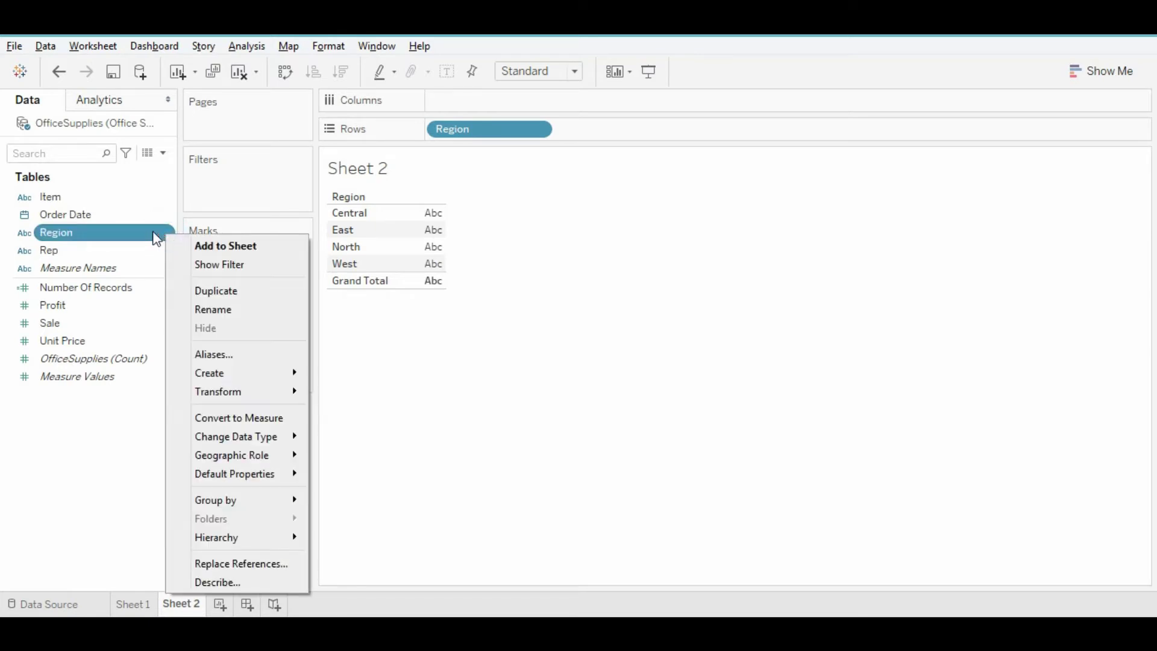
pyautogui.rightClick(148, 233)
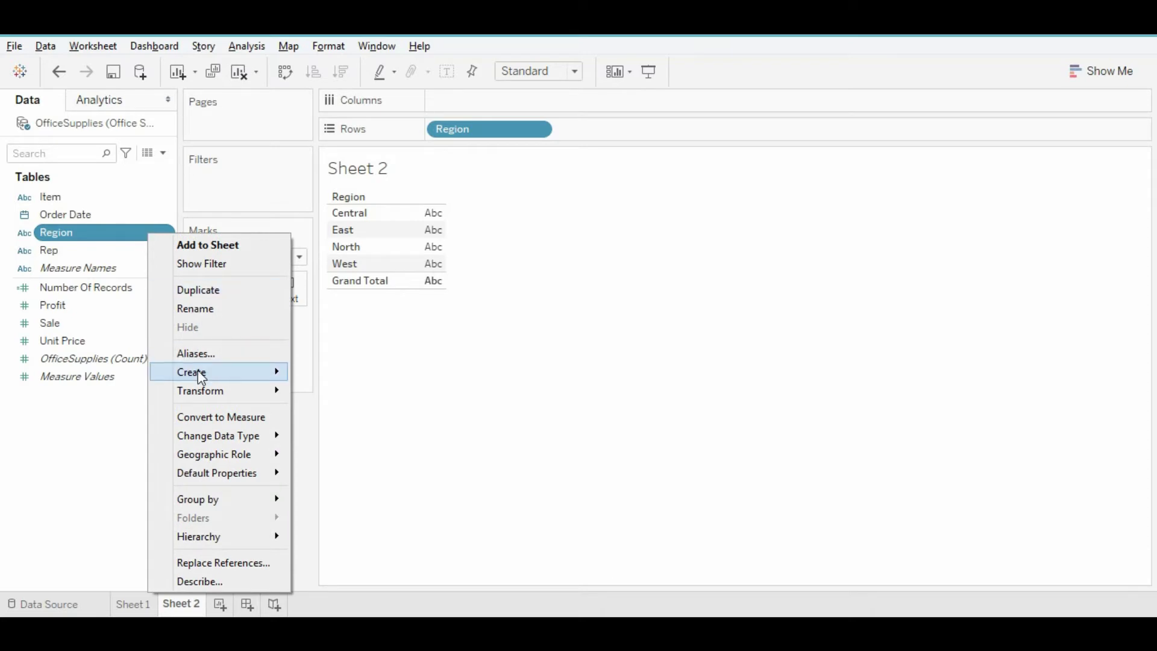
pyautogui.moveTo(200, 374)
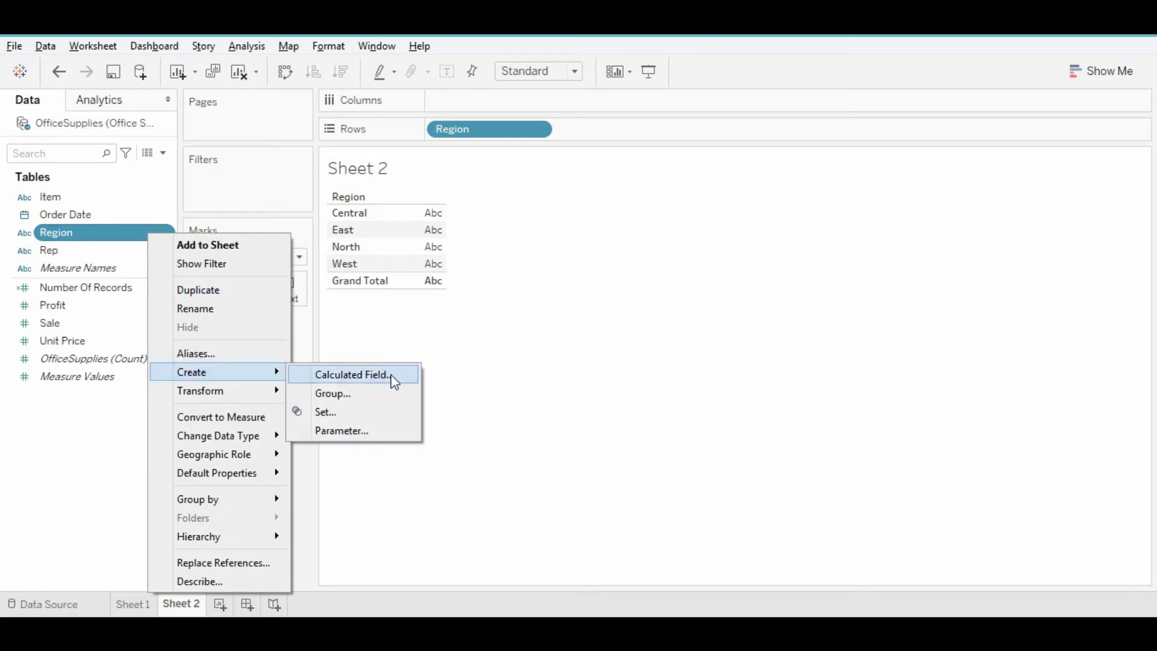
pyautogui.click(335, 393)
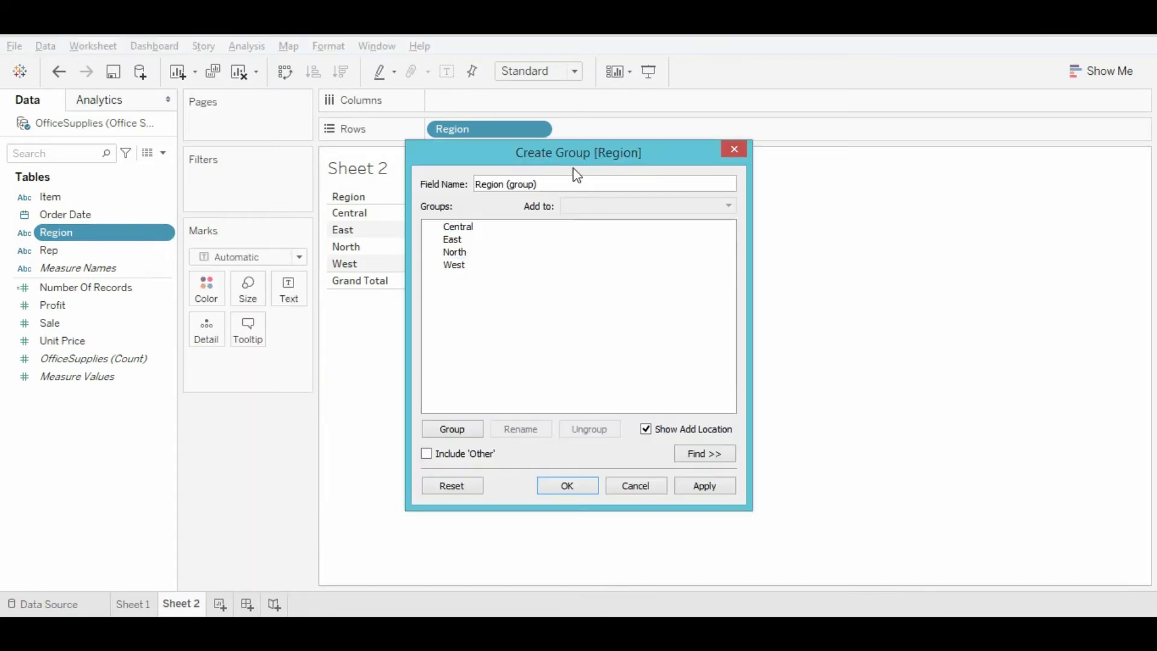
pyautogui.moveTo(561, 166); pyautogui.dragTo(657, 187)
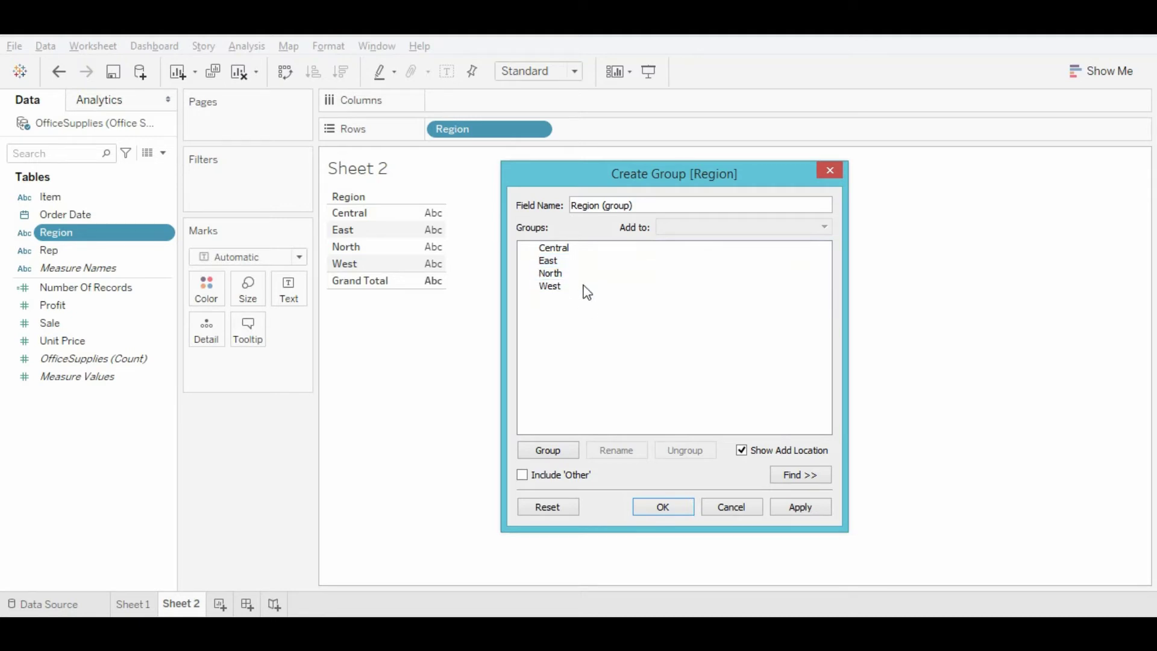
pyautogui.click(569, 247)
pyautogui.keyDown('ctrl'); pyautogui.click(569, 287); pyautogui.keyUp('ctrl')
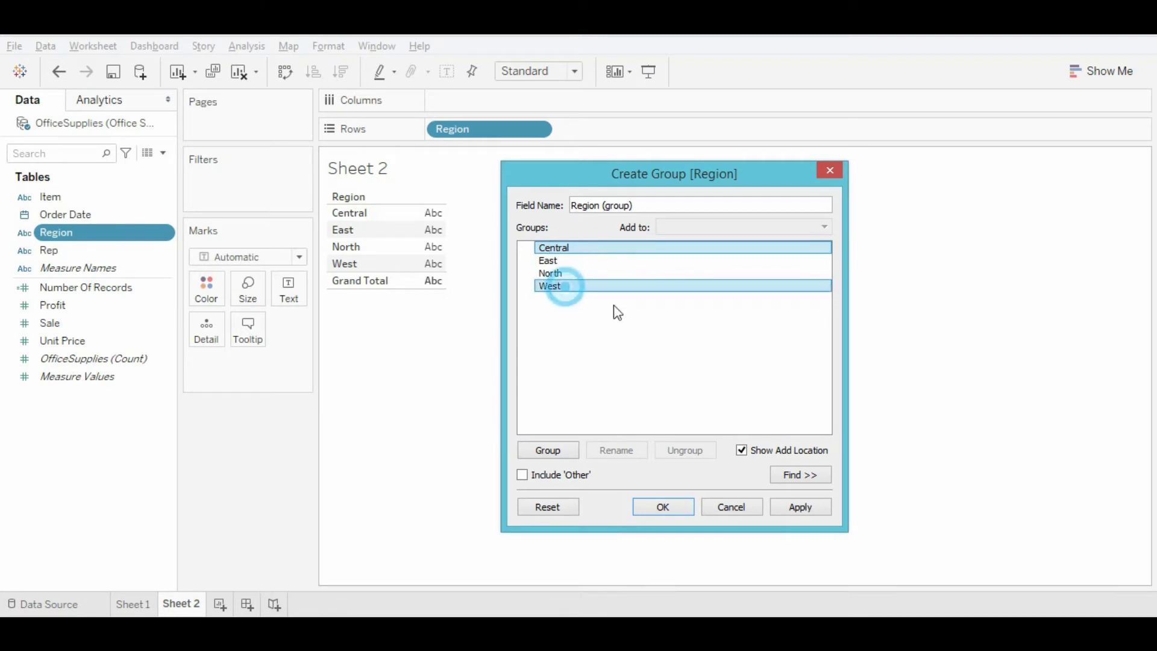
pyautogui.click(583, 252)
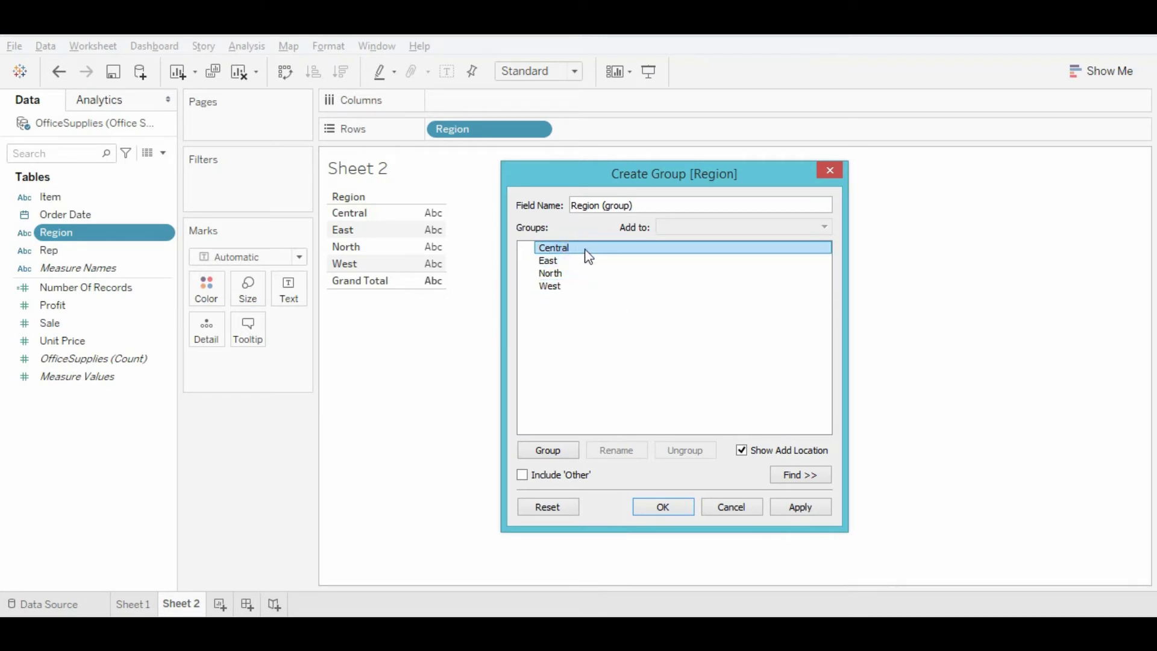
pyautogui.keyDown('ctrl'); pyautogui.click(563, 285); pyautogui.keyUp('ctrl')
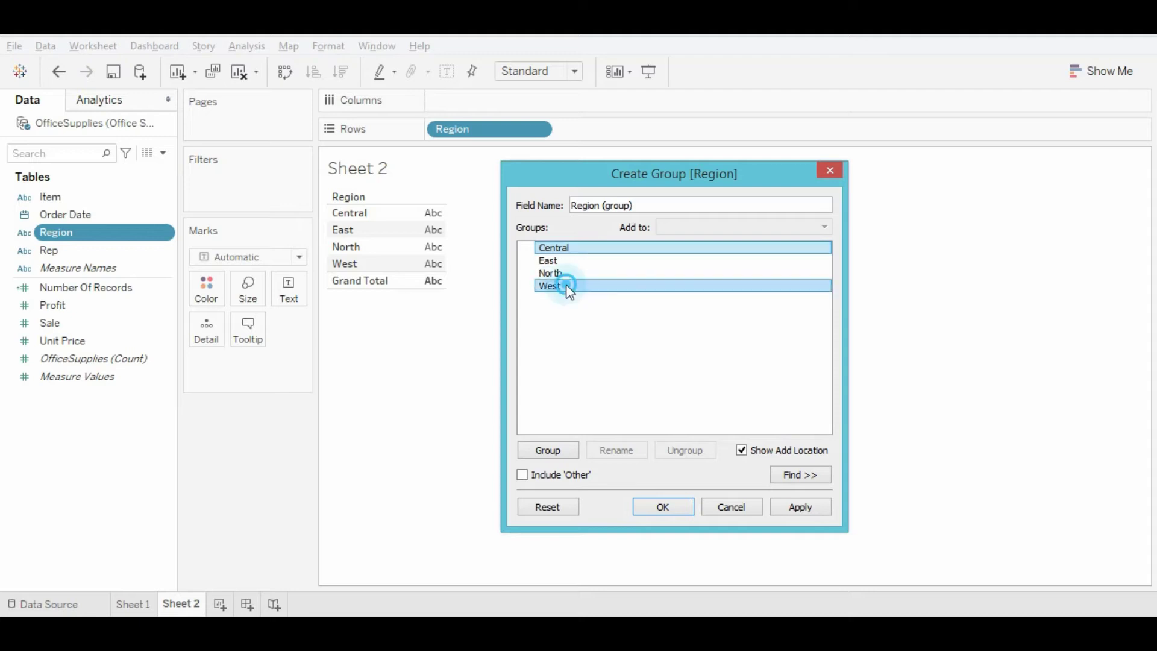
pyautogui.click(573, 251)
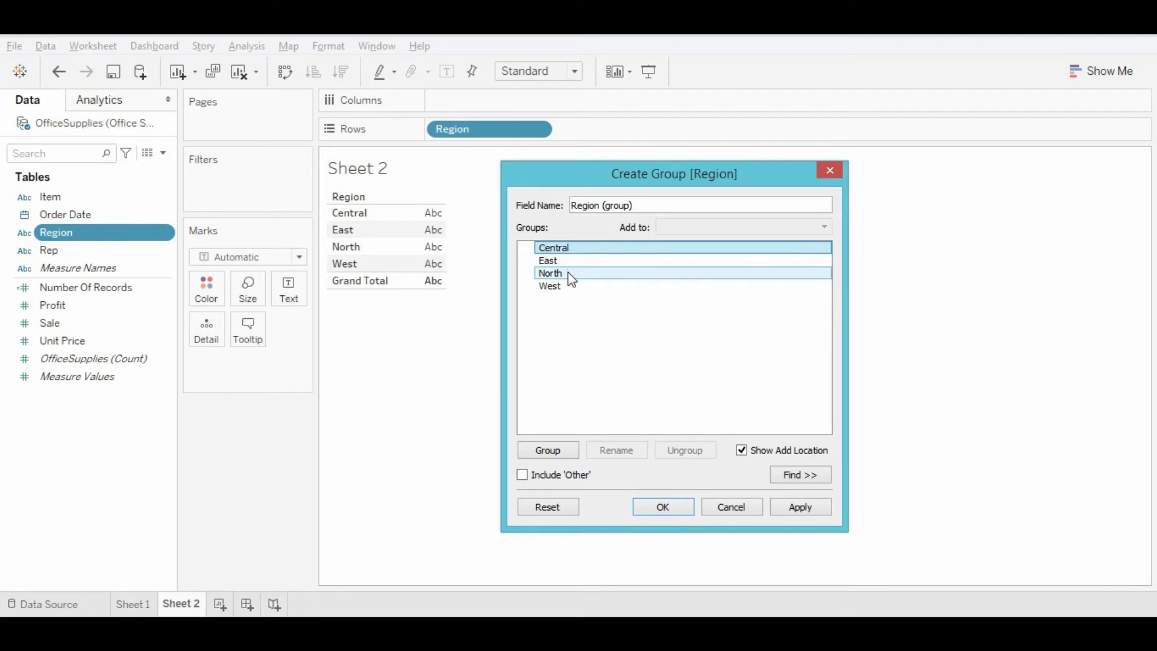
pyautogui.keyDown('shift'); pyautogui.click(572, 275); pyautogui.keyUp('shift')
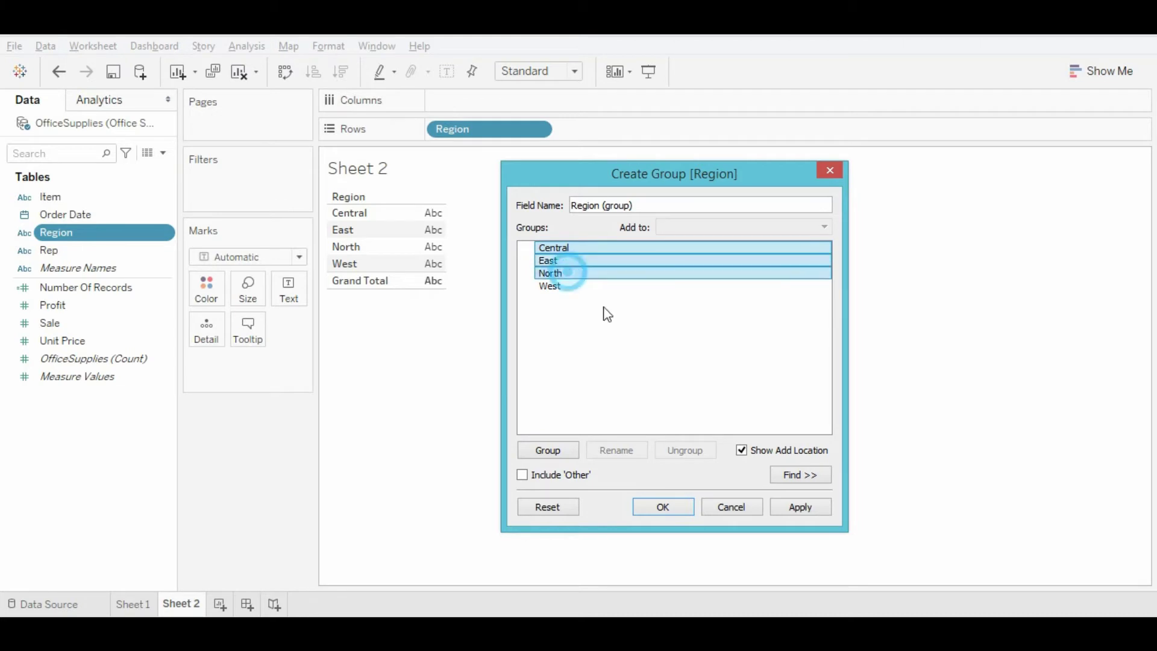
# Group the Central and West regions together and name the group "Central - West"
pyautogui.click(564, 247)
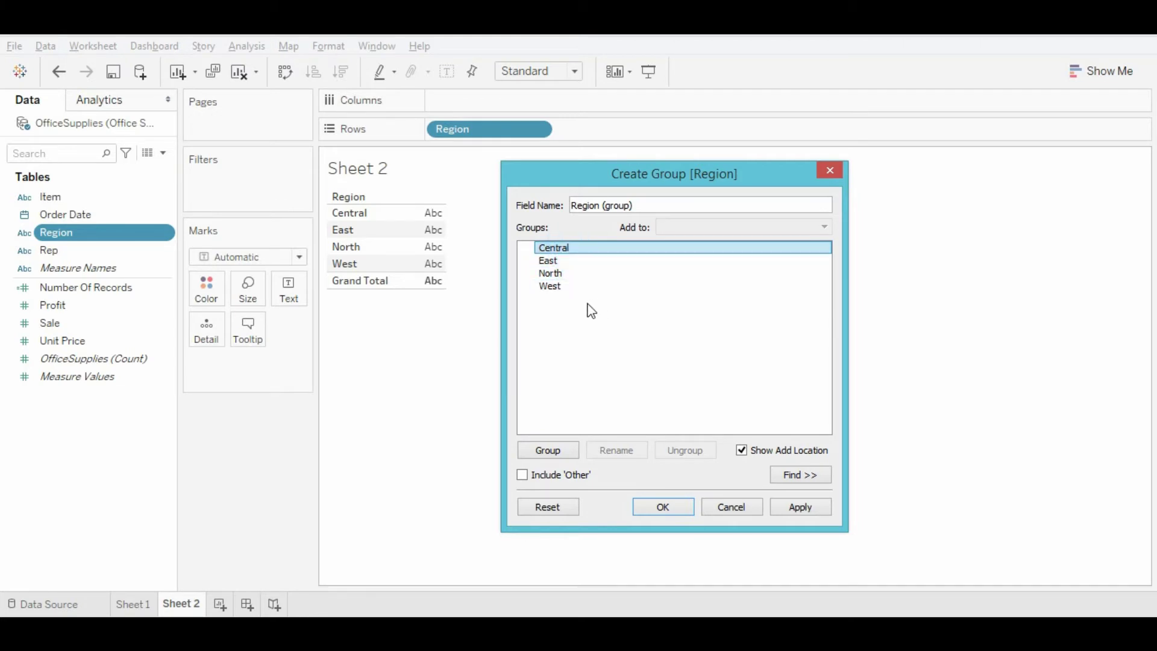
pyautogui.keyDown('ctrl'); pyautogui.click(564, 288); pyautogui.keyUp('ctrl')
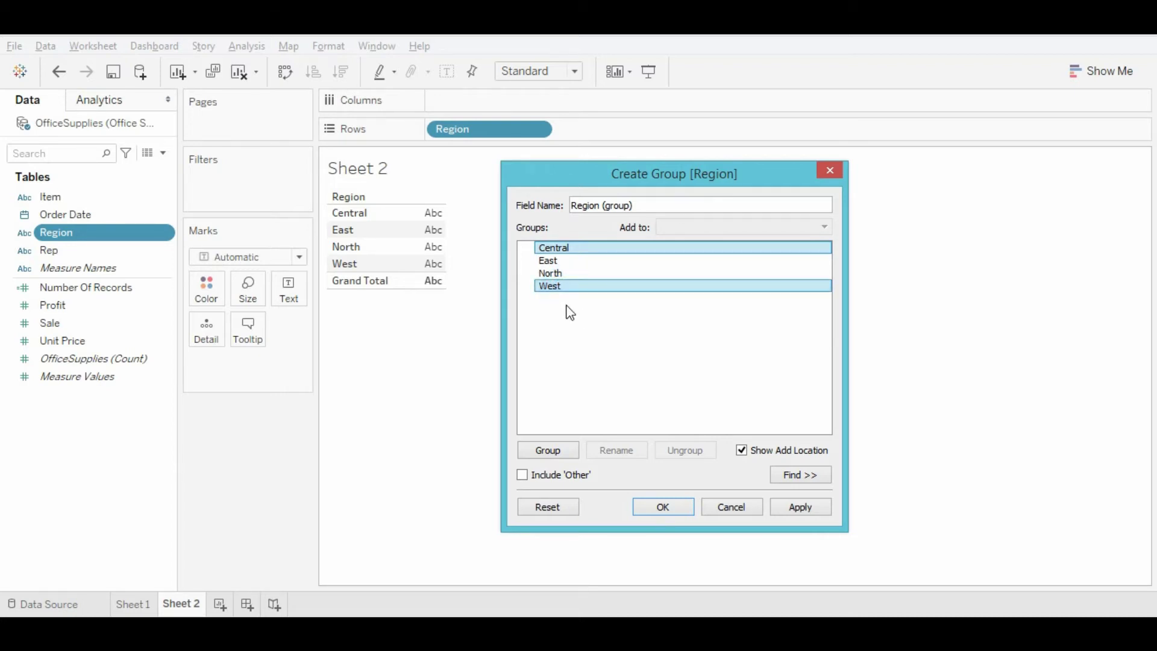
pyautogui.click(540, 450)
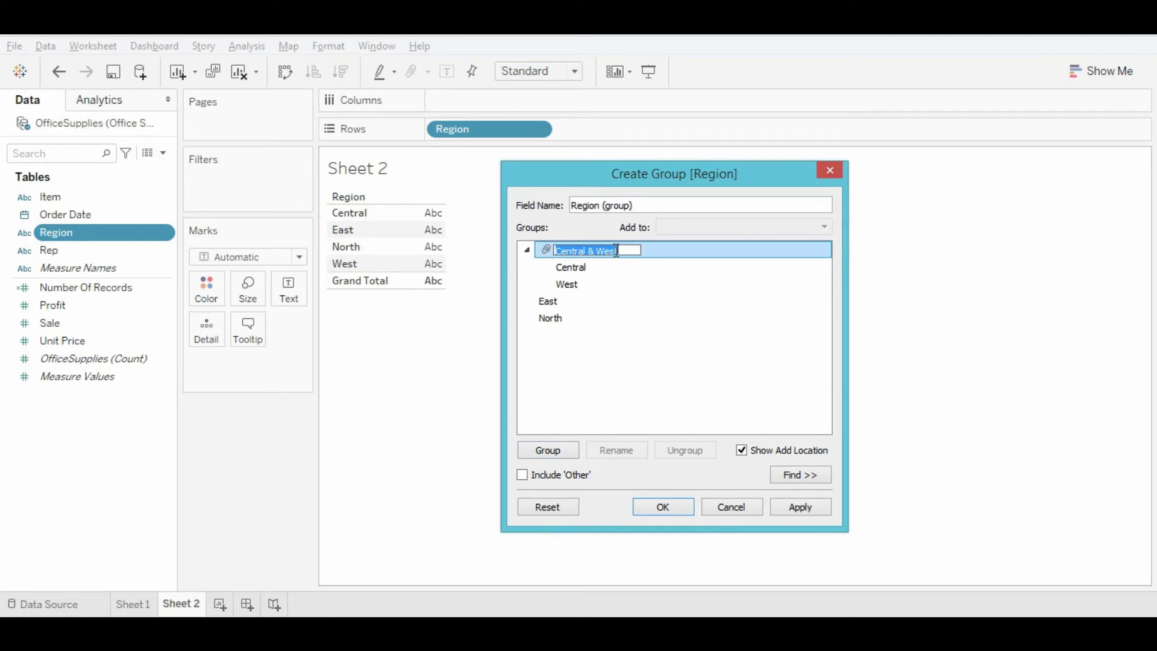
pyautogui.click(590, 251)
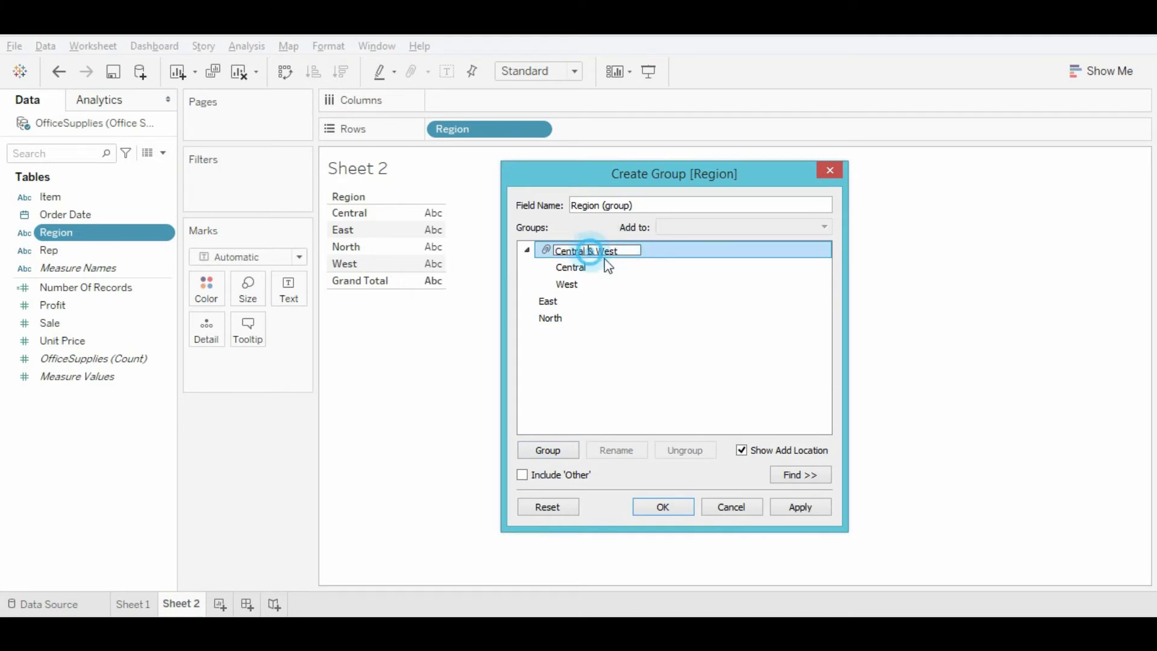
pyautogui.press('Delete')
pyautogui.press('Delete')
pyautogui.write('-')
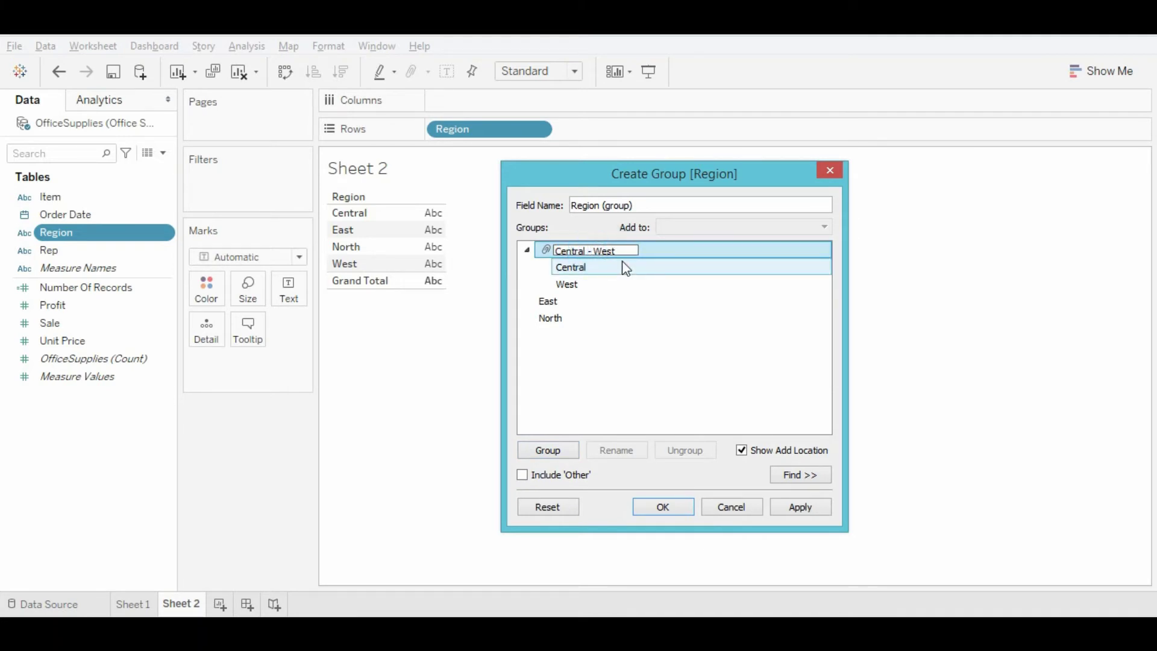
# Group the East and North regions together and name the group "North - East"
pyautogui.click(663, 303)
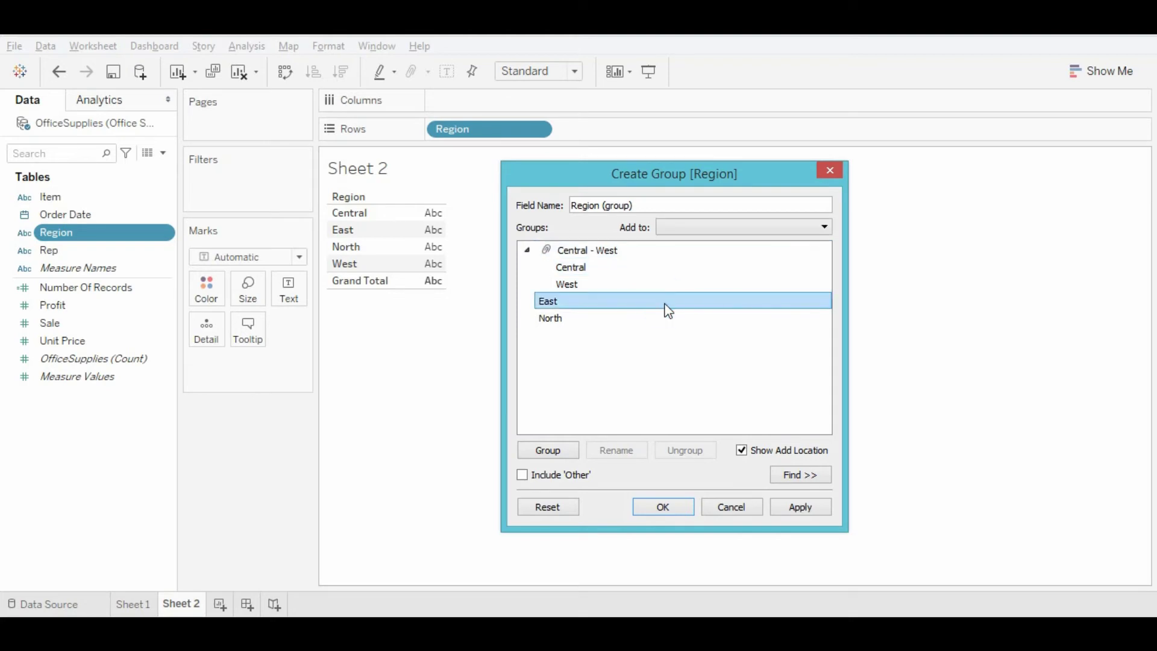
pyautogui.keyDown('ctrl'); pyautogui.click(565, 319); pyautogui.keyUp('ctrl')
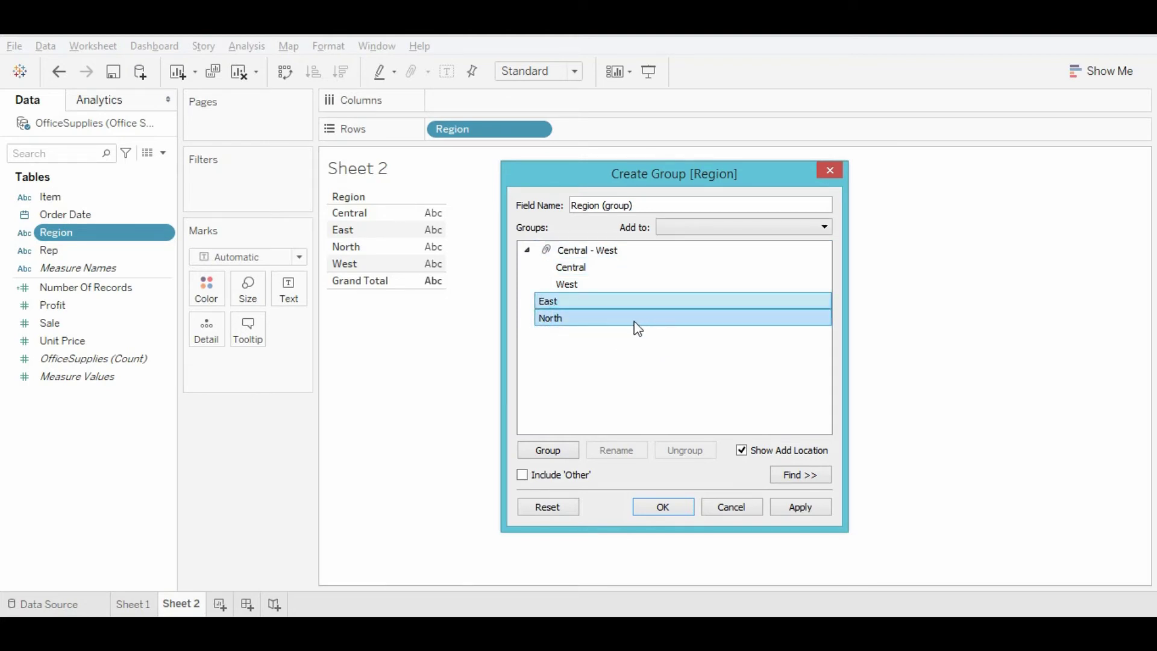
pyautogui.click(546, 453)
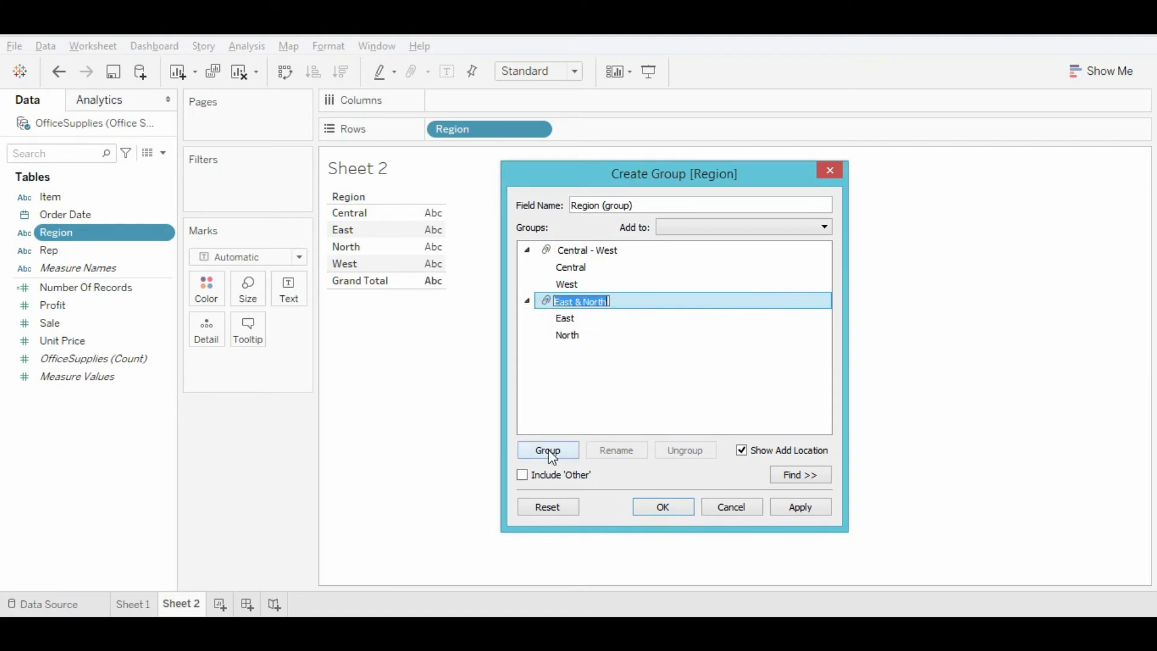
pyautogui.click(582, 303)
pyautogui.doubleClick(585, 302)
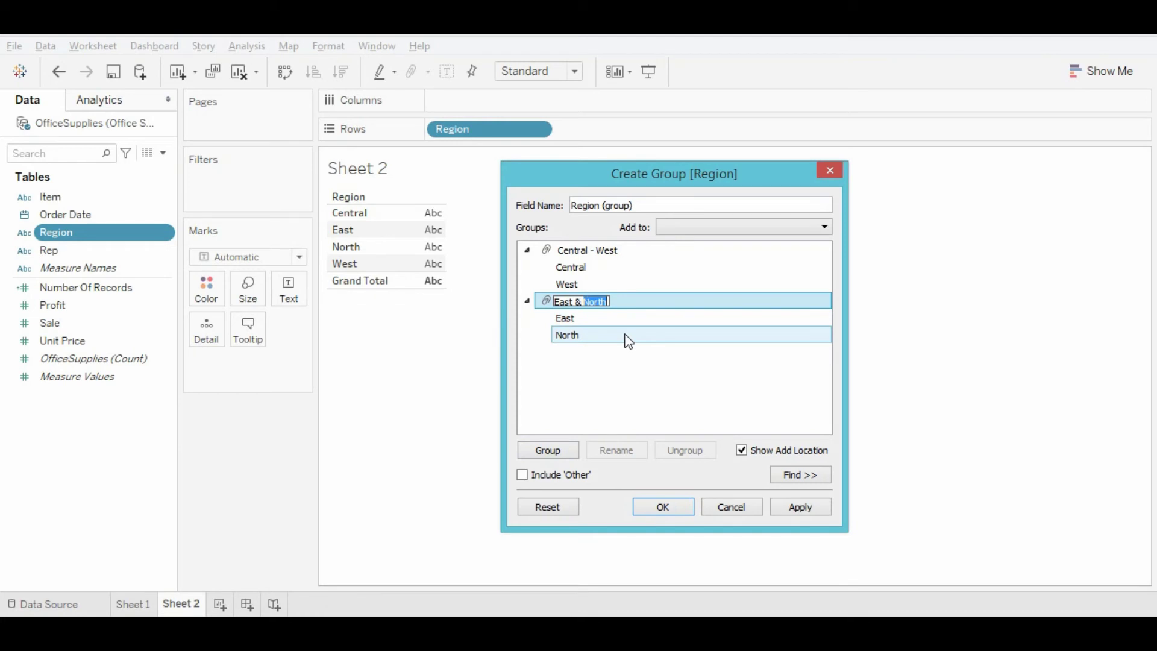
pyautogui.press('BackSpace')
pyautogui.write('North - East')
pyautogui.click(681, 387)
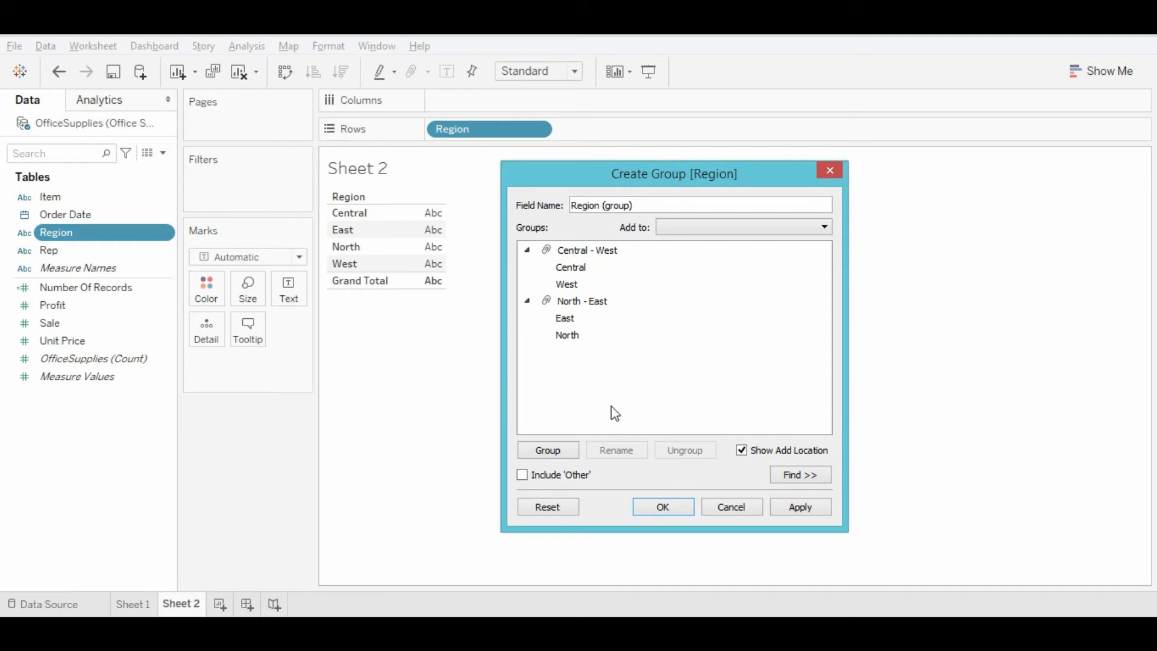
# Apply the two region groups without an 'Other' category and finish creating the group field
pyautogui.click(523, 476)
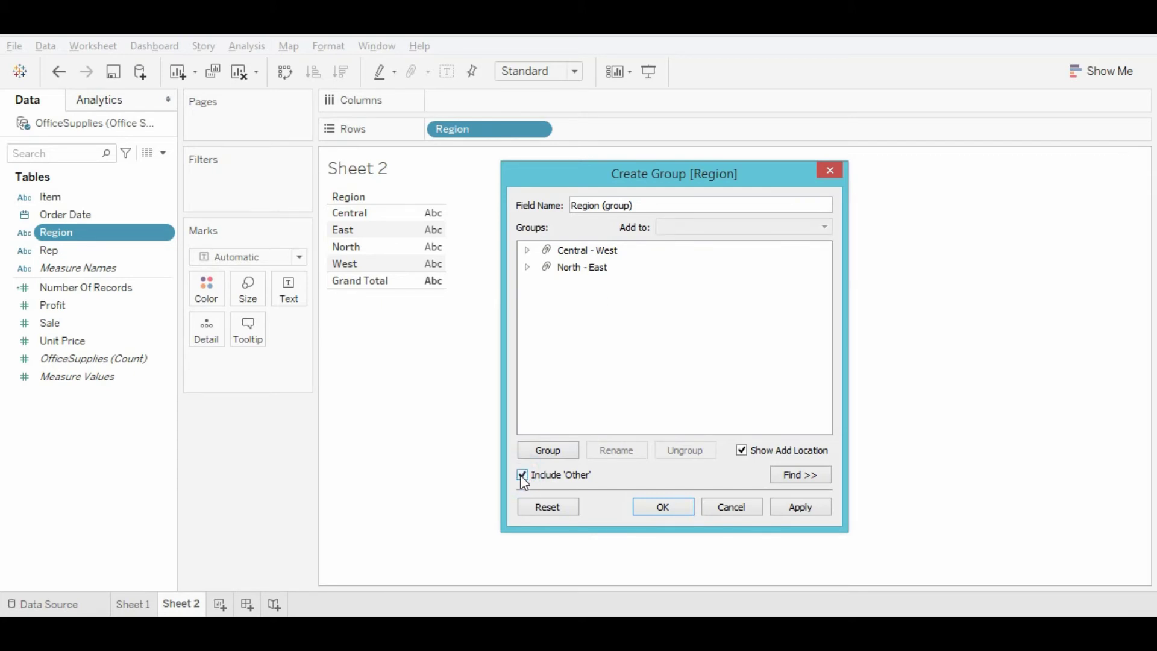
pyautogui.click(523, 475)
pyautogui.click(801, 508)
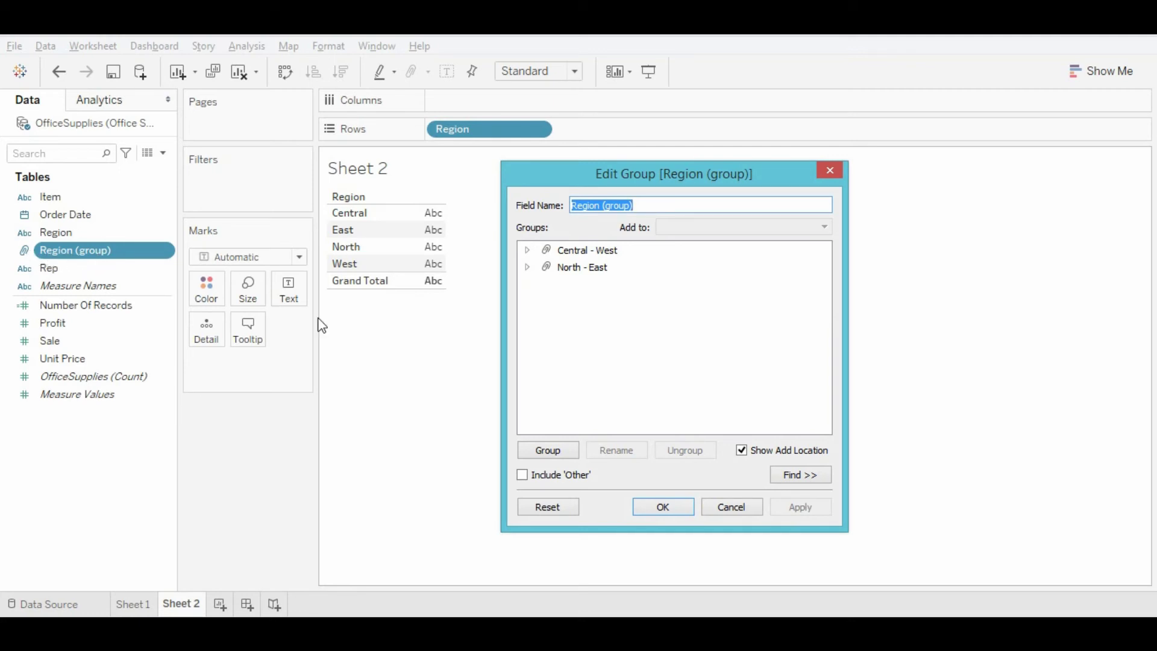
pyautogui.click(663, 508)
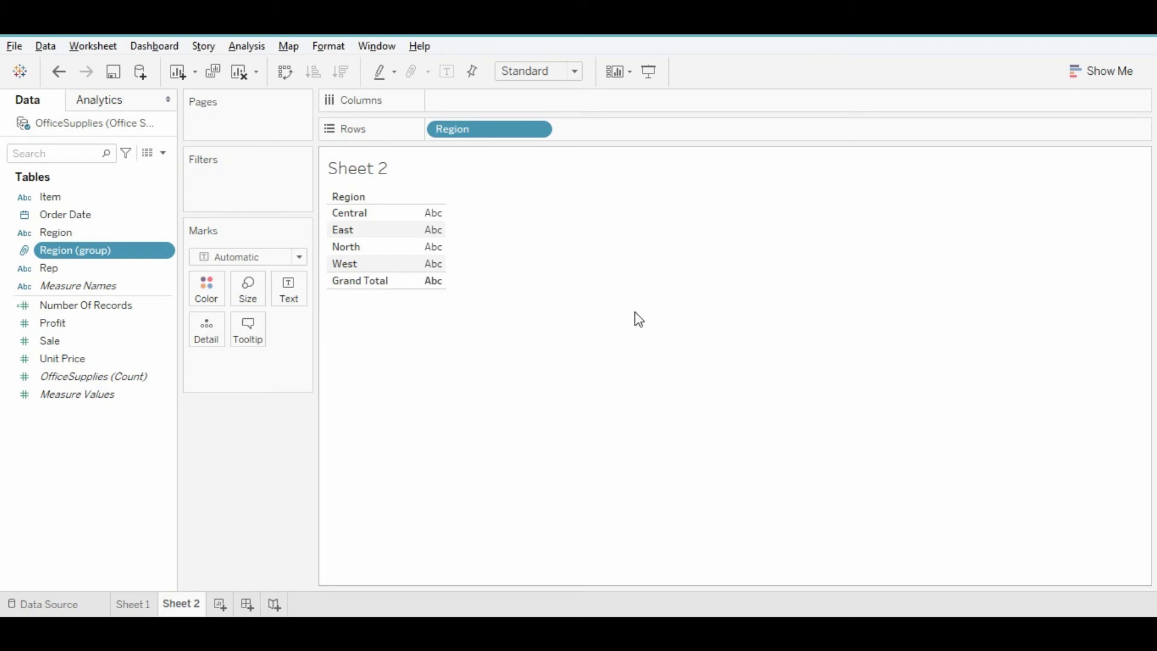
# Swap Region for Region (group) in the rows to preview the grouping, and remove it from the view again
pyautogui.moveTo(56, 251); pyautogui.dragTo(449, 195)
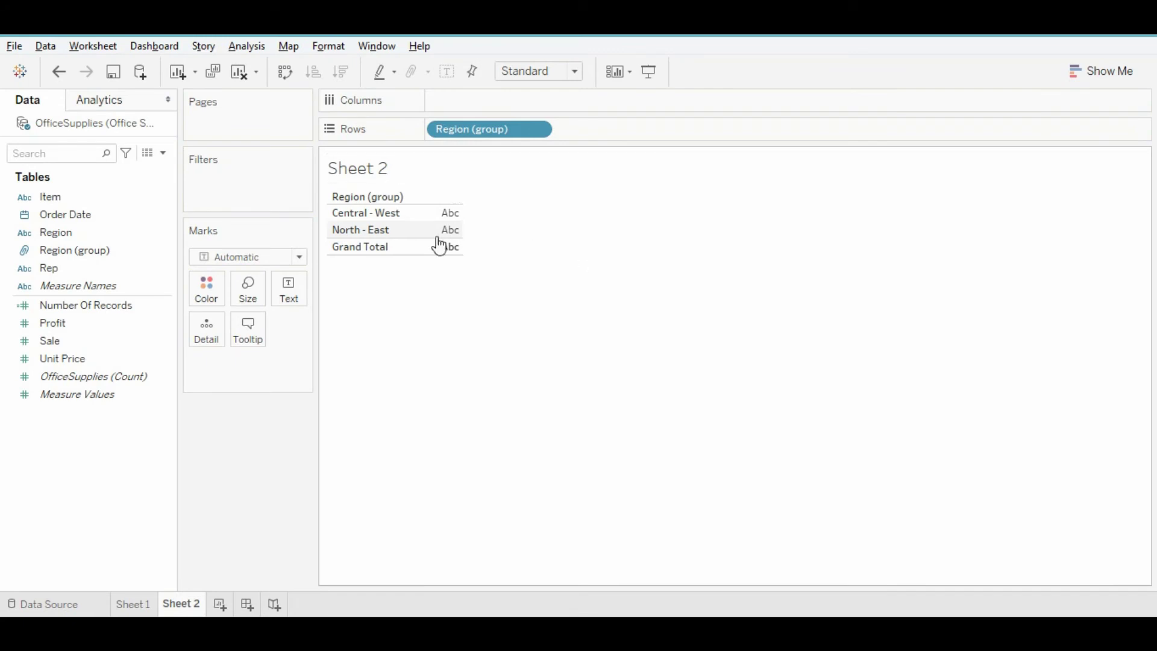
pyautogui.click(373, 216)
pyautogui.click(537, 129)
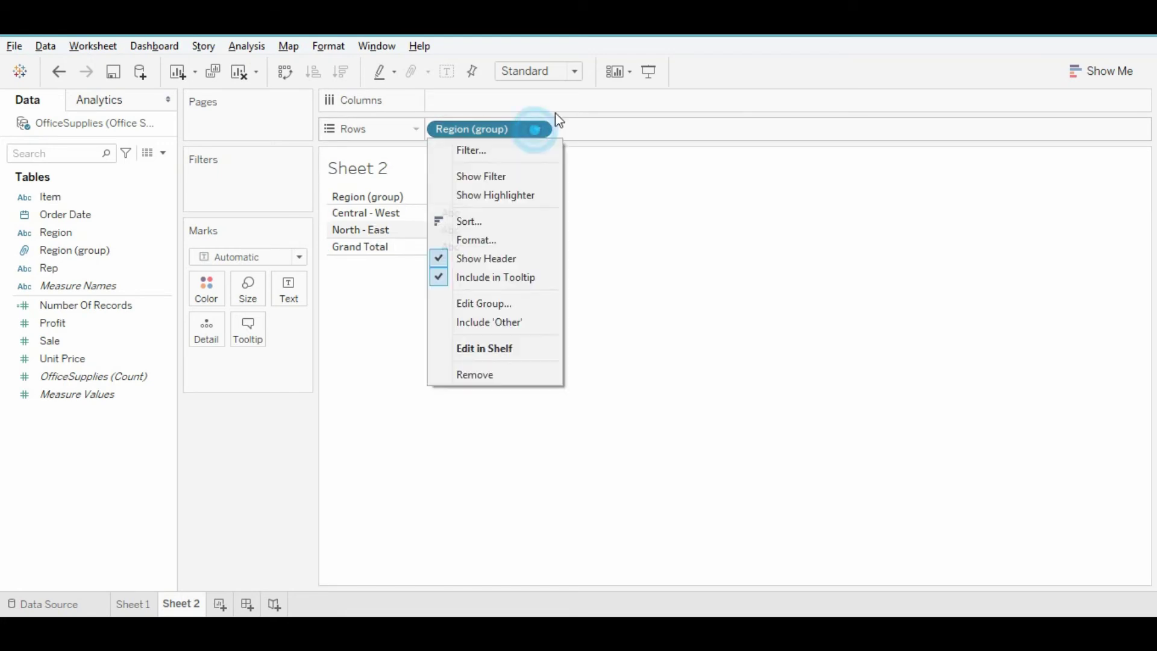
pyautogui.click(498, 381)
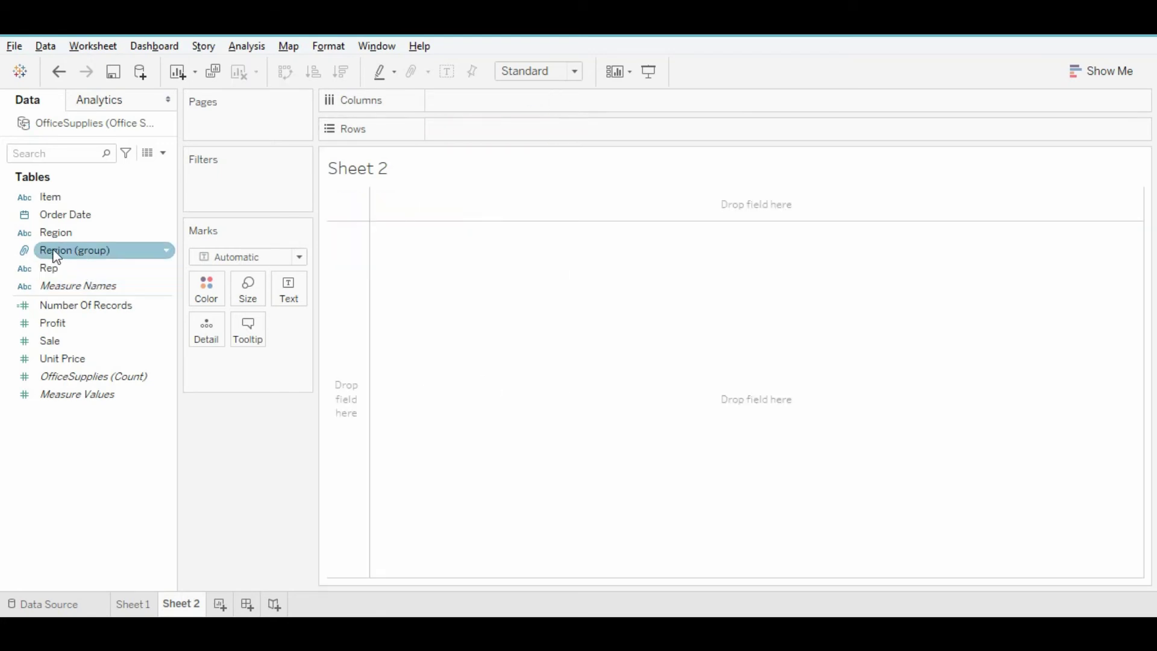
# Build a table of Sale by Region, with the regions as rows
pyautogui.moveTo(51, 233); pyautogui.dragTo(340, 280)
pyautogui.moveTo(49, 341); pyautogui.dragTo(408, 247)
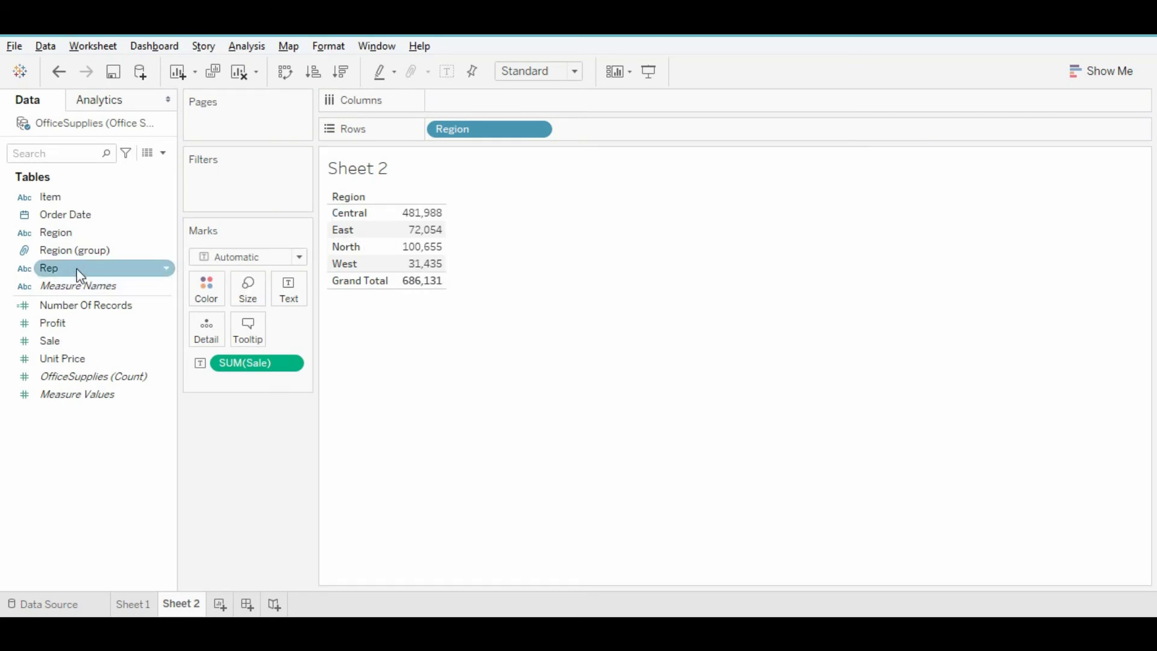
# Replace Region with Region (group) in the rows and add Region after it as the inner level of the Sale table
pyautogui.click(62, 258)
pyautogui.moveTo(62, 260); pyautogui.dragTo(464, 134)
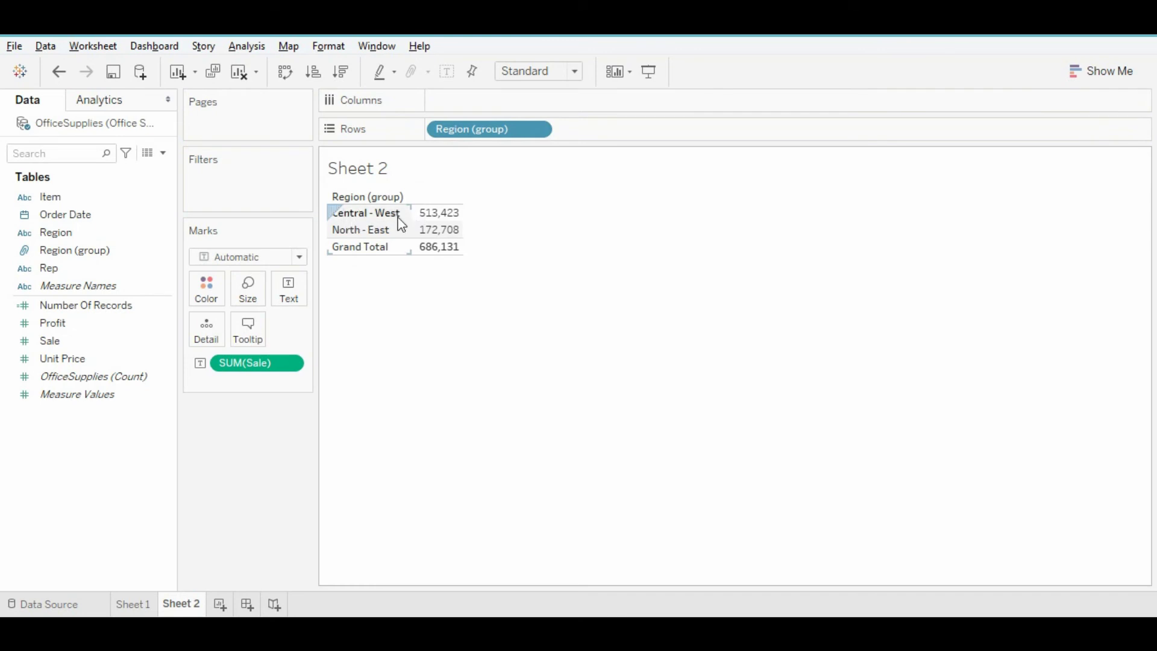
pyautogui.moveTo(433, 231)
pyautogui.click(111, 235)
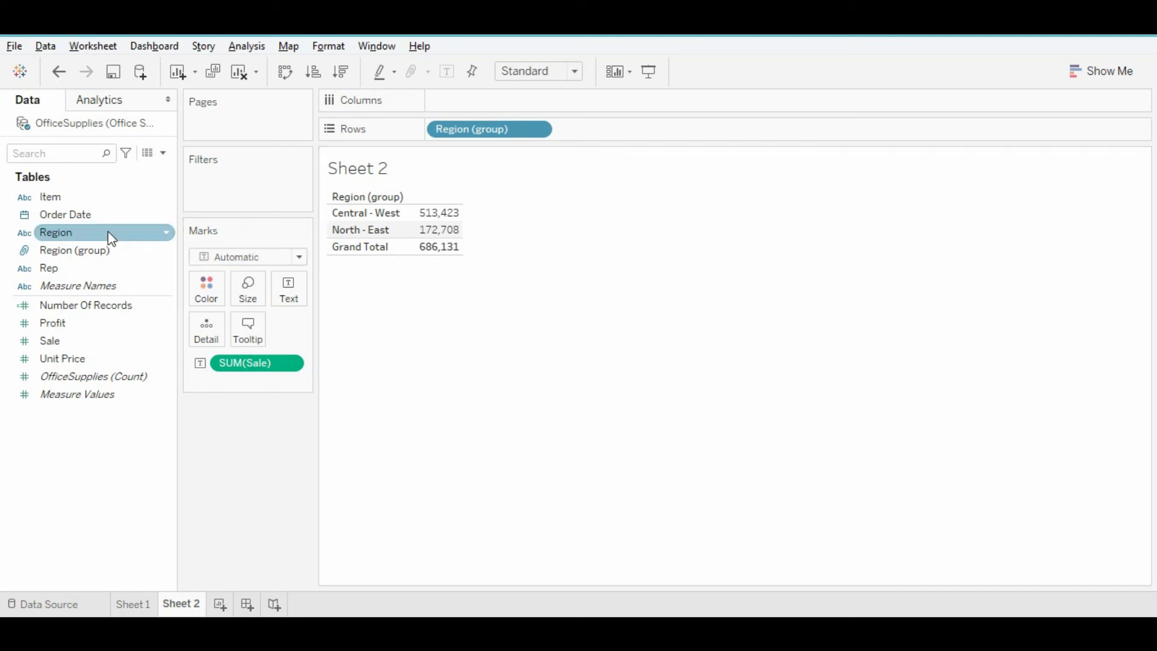
pyautogui.moveTo(63, 235)
pyautogui.mouseDown()
pyautogui.moveTo(512, 230)
pyautogui.moveTo(561, 131)
pyautogui.moveTo(574, 130)
pyautogui.mouseUp()
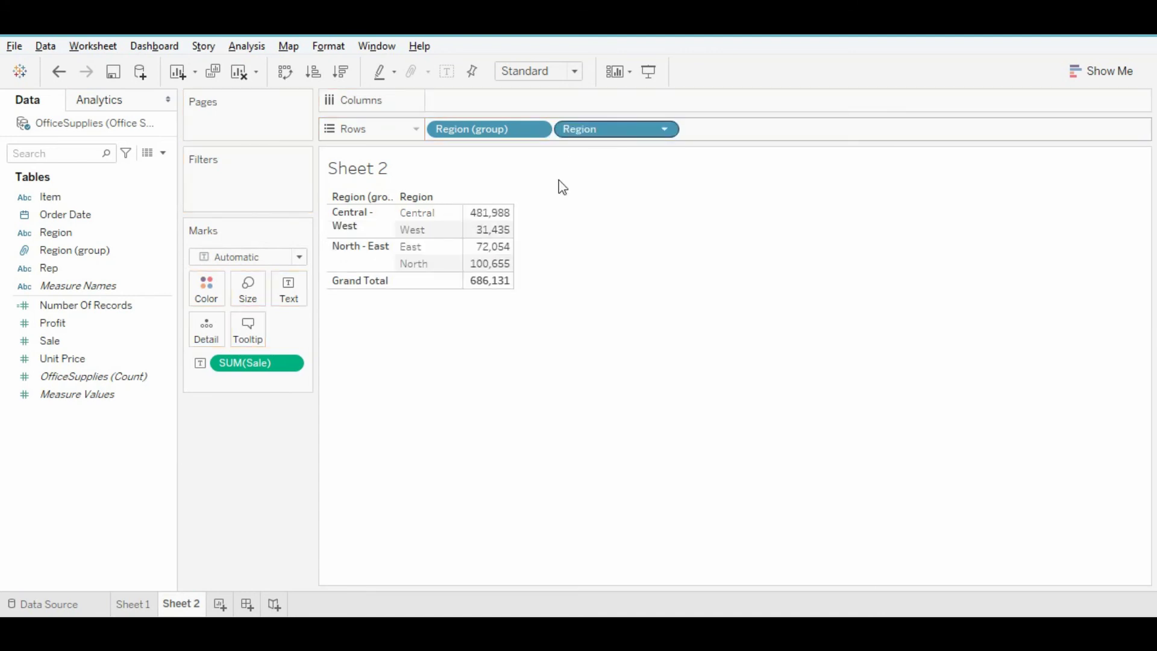